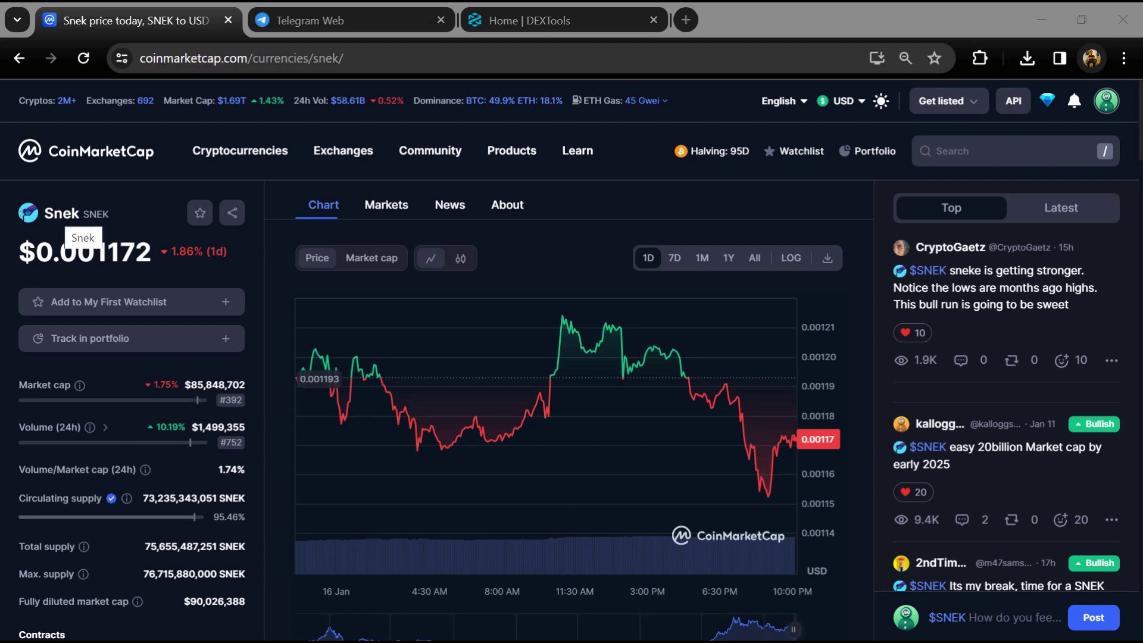
Step: Highlight the Snek coin name and its 3.6 rating value
{"action": "double_click", "coordinate": [61, 214]}
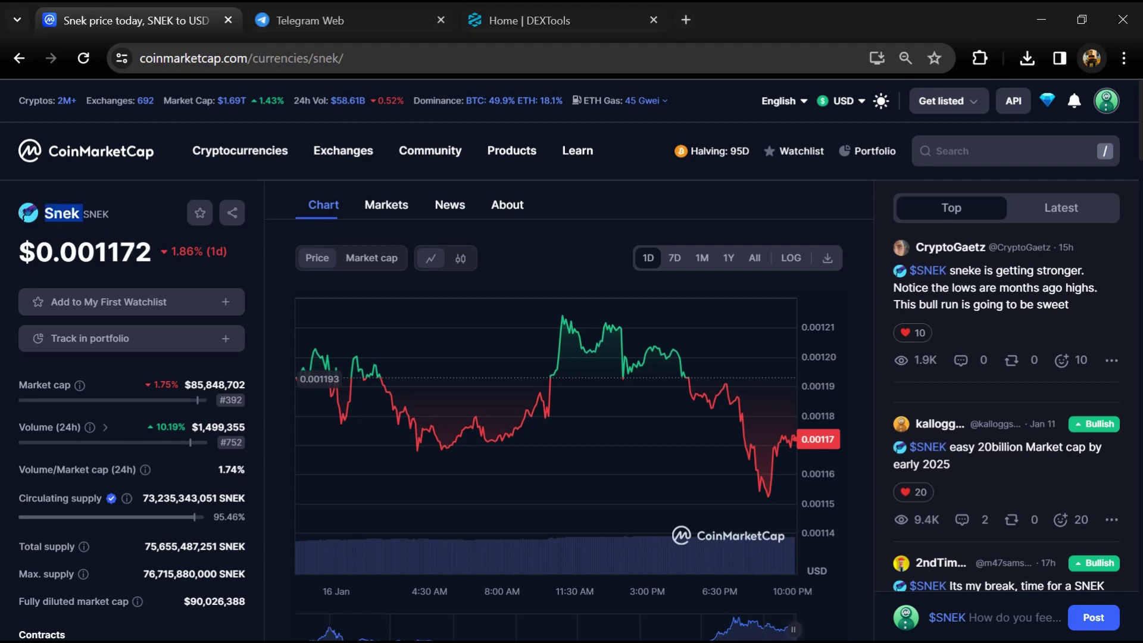
{"action": "left_click", "coordinate": [103, 222]}
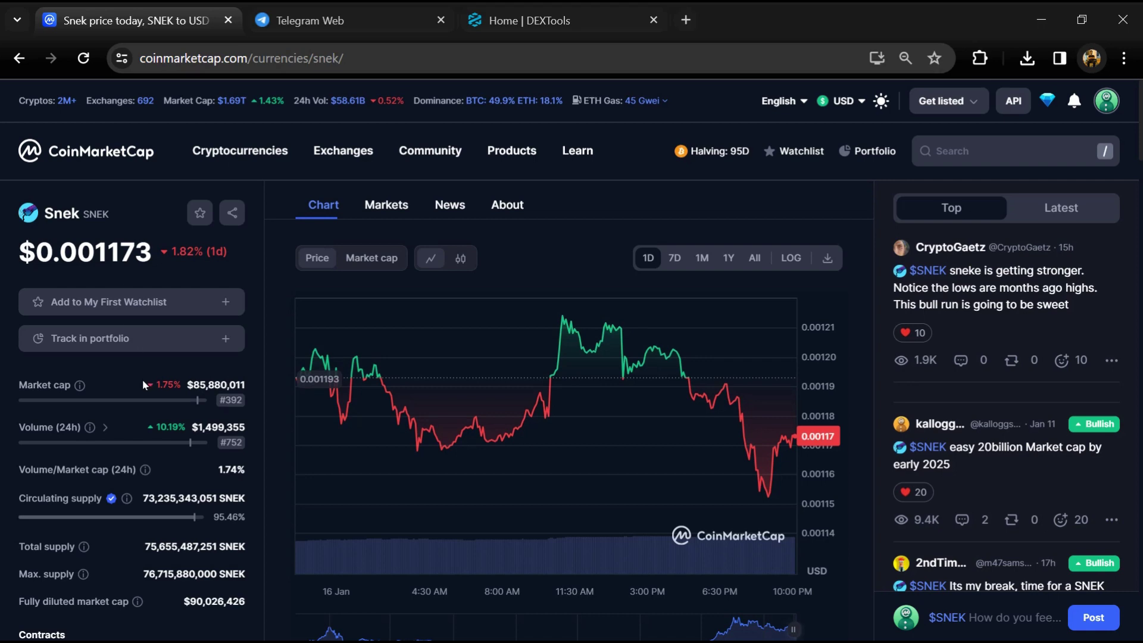
{"action": "scroll", "coordinate": [144, 384], "scroll_direction": "down", "scroll_amount": 3}
{"action": "scroll", "coordinate": [144, 383], "scroll_direction": "down", "scroll_amount": 3}
{"action": "scroll", "coordinate": [145, 383], "scroll_direction": "down", "scroll_amount": 2}
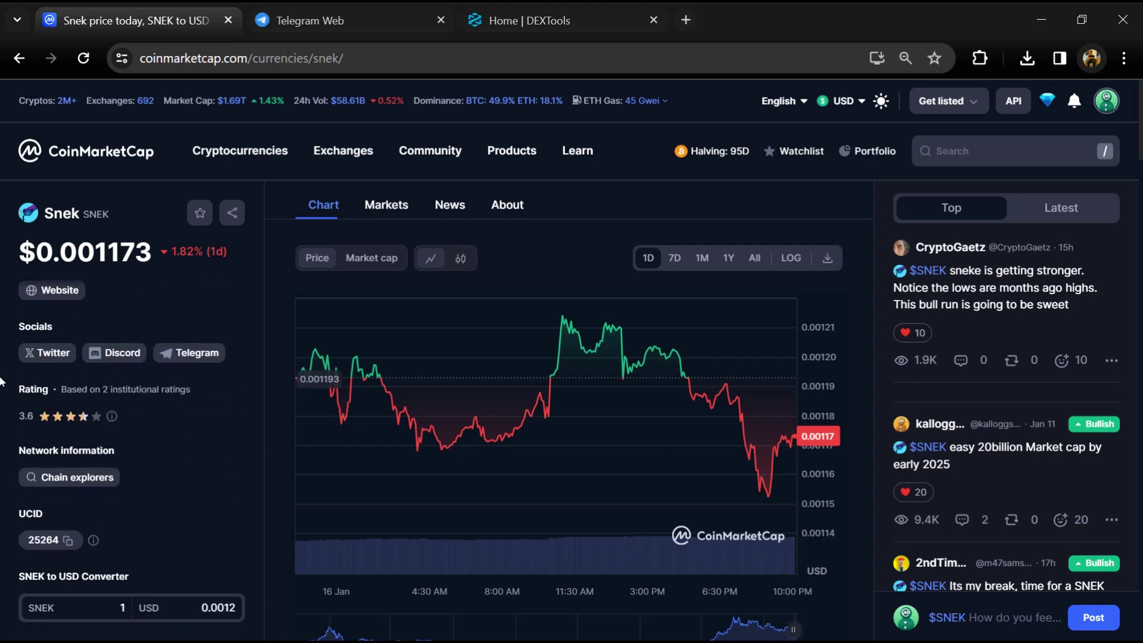
{"action": "double_click", "coordinate": [25, 417]}
{"action": "scroll", "coordinate": [244, 367], "scroll_direction": "up", "scroll_amount": 5}
{"action": "scroll", "coordinate": [243, 366], "scroll_direction": "up", "scroll_amount": 2}
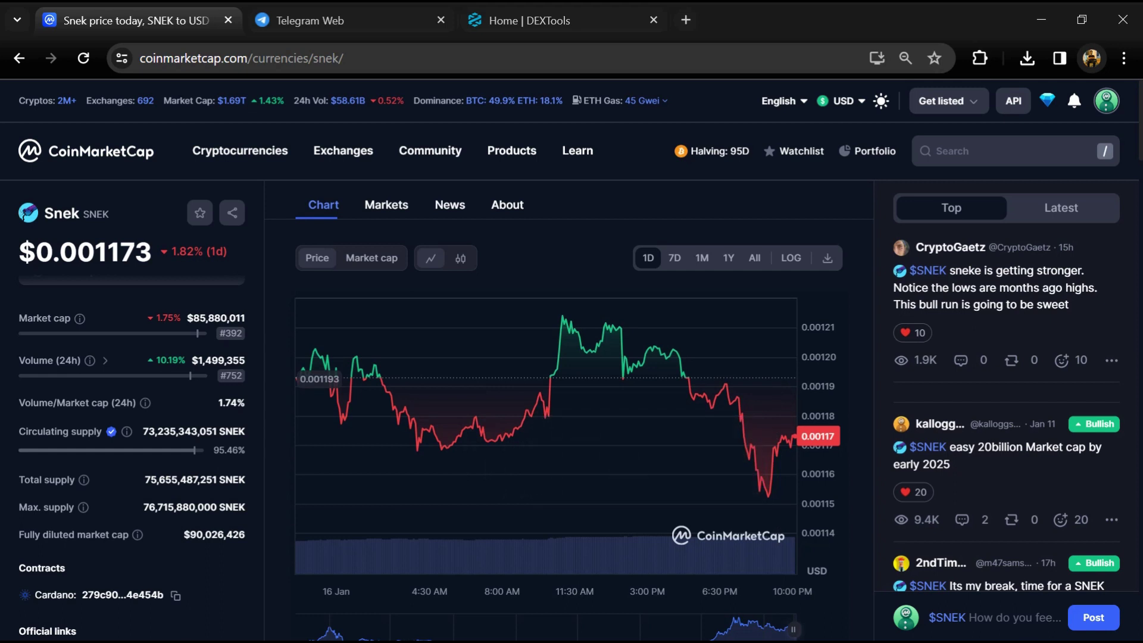
Step: Start a new SNEK community comment and set its sentiment to Bearish
{"action": "left_click", "coordinate": [1010, 617]}
{"action": "left_click", "coordinate": [933, 607]}
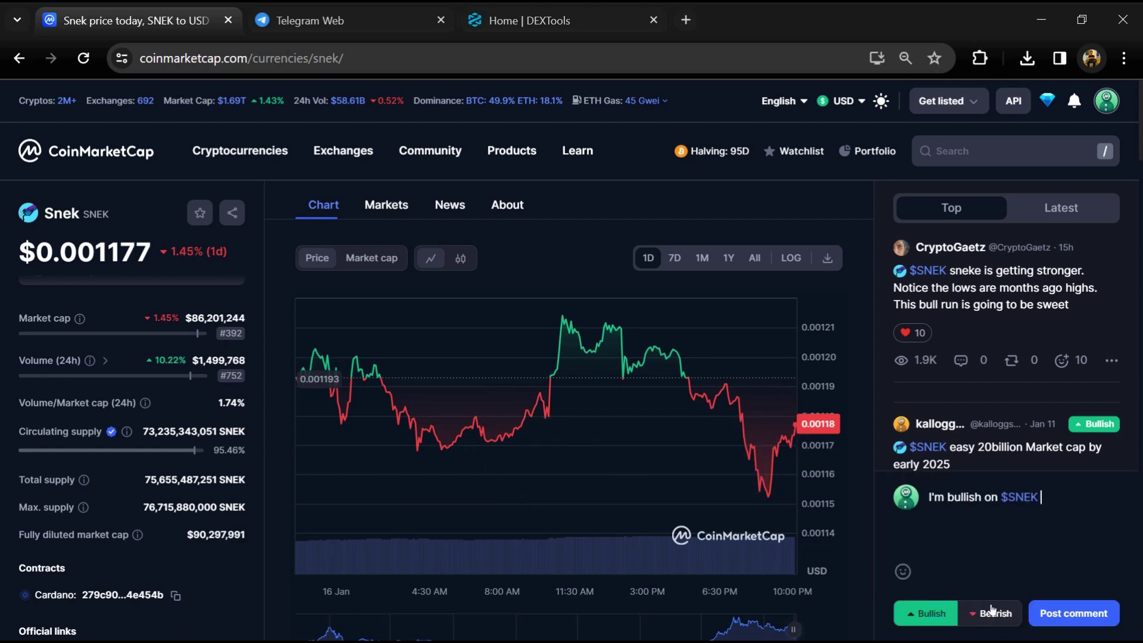
{"action": "left_click", "coordinate": [991, 612]}
{"action": "scroll", "coordinate": [968, 395], "scroll_direction": "down", "scroll_amount": 3}
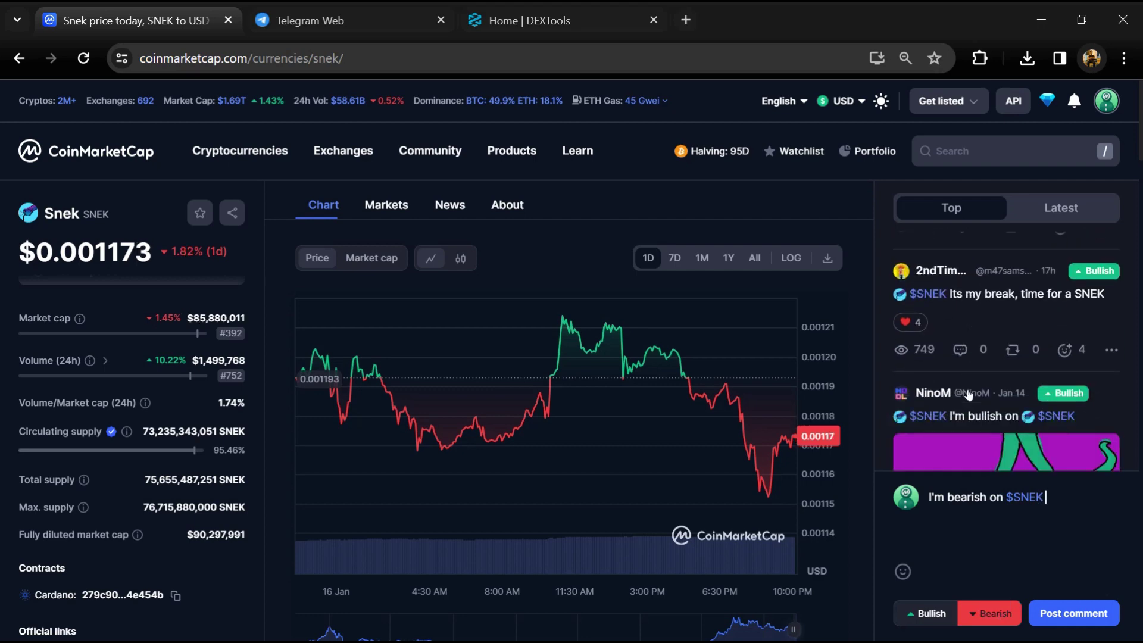
{"action": "scroll", "coordinate": [969, 395], "scroll_direction": "down", "scroll_amount": 8}
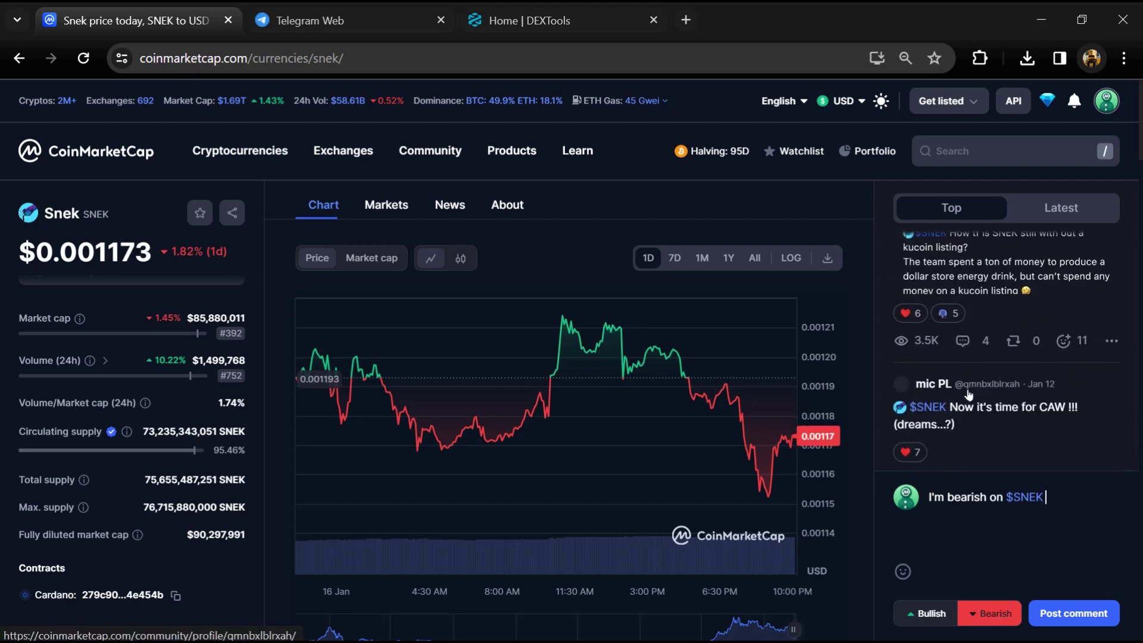
{"action": "scroll", "coordinate": [969, 395], "scroll_direction": "down", "scroll_amount": 3}
{"action": "scroll", "coordinate": [968, 394], "scroll_direction": "down", "scroll_amount": 3}
{"action": "scroll", "coordinate": [969, 395], "scroll_direction": "down", "scroll_amount": 3}
{"action": "scroll", "coordinate": [969, 395], "scroll_direction": "down", "scroll_amount": 3}
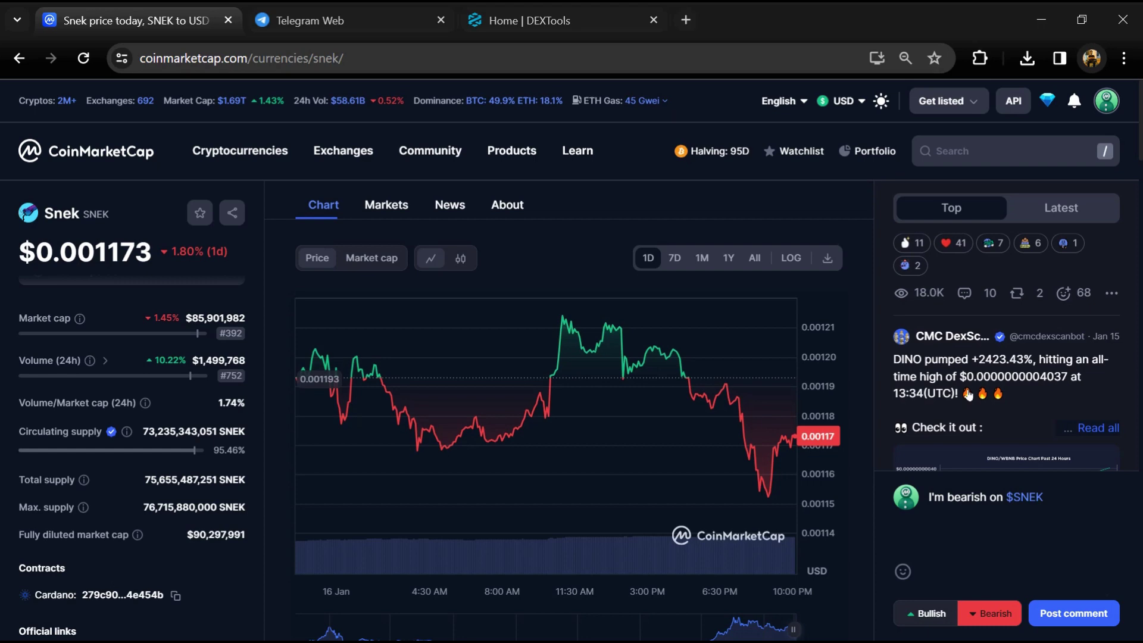
{"action": "scroll", "coordinate": [969, 395], "scroll_direction": "down", "scroll_amount": 3}
{"action": "scroll", "coordinate": [969, 395], "scroll_direction": "down", "scroll_amount": 3}
{"action": "scroll", "coordinate": [969, 394], "scroll_direction": "down", "scroll_amount": 3}
{"action": "scroll", "coordinate": [969, 395], "scroll_direction": "down", "scroll_amount": 3}
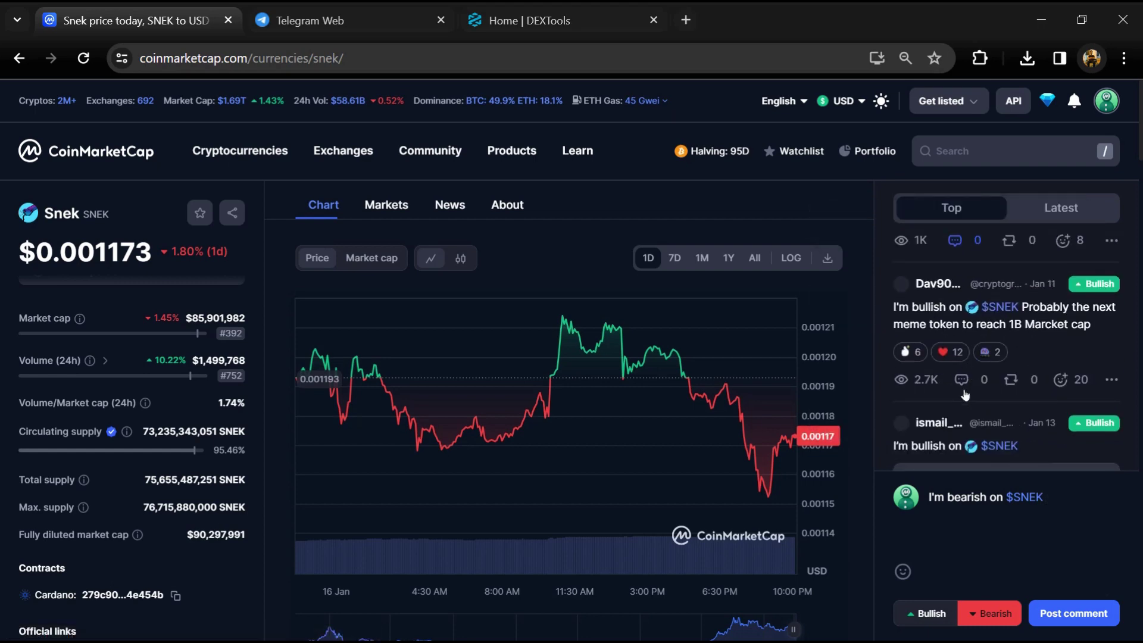
{"action": "scroll", "coordinate": [191, 407], "scroll_direction": "down", "scroll_amount": 3}
{"action": "scroll", "coordinate": [190, 408], "scroll_direction": "down", "scroll_amount": 3}
{"action": "scroll", "coordinate": [189, 409], "scroll_direction": "down", "scroll_amount": 3}
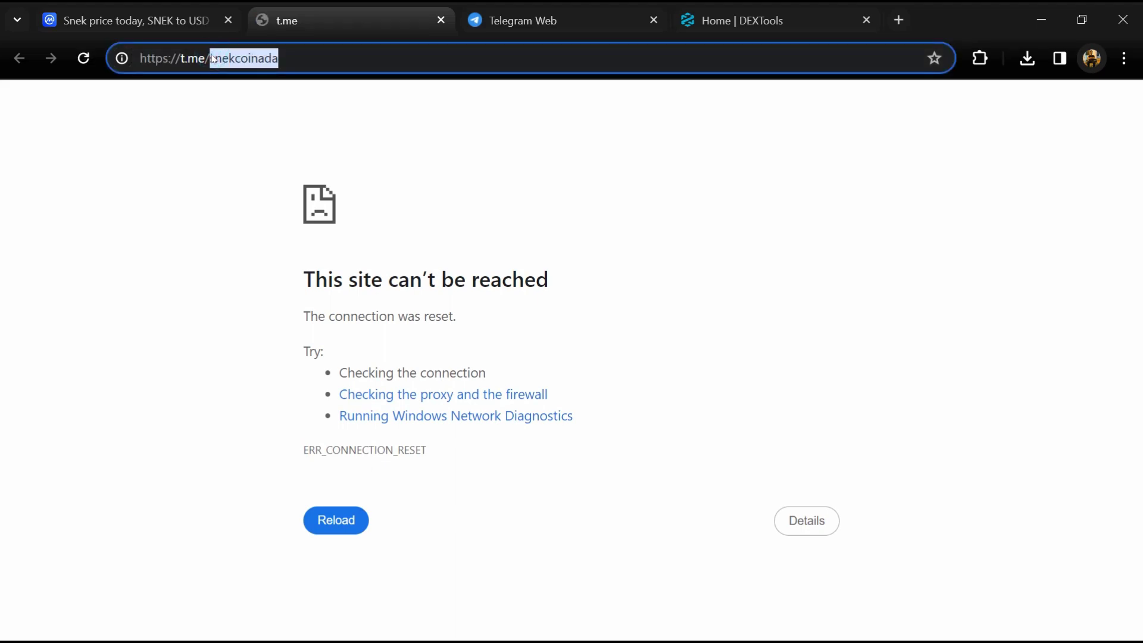
Step: Search Telegram Web for the pasted 'snekcoinada' handle
{"action": "left_click", "coordinate": [518, 19]}
{"action": "left_click", "coordinate": [205, 104]}
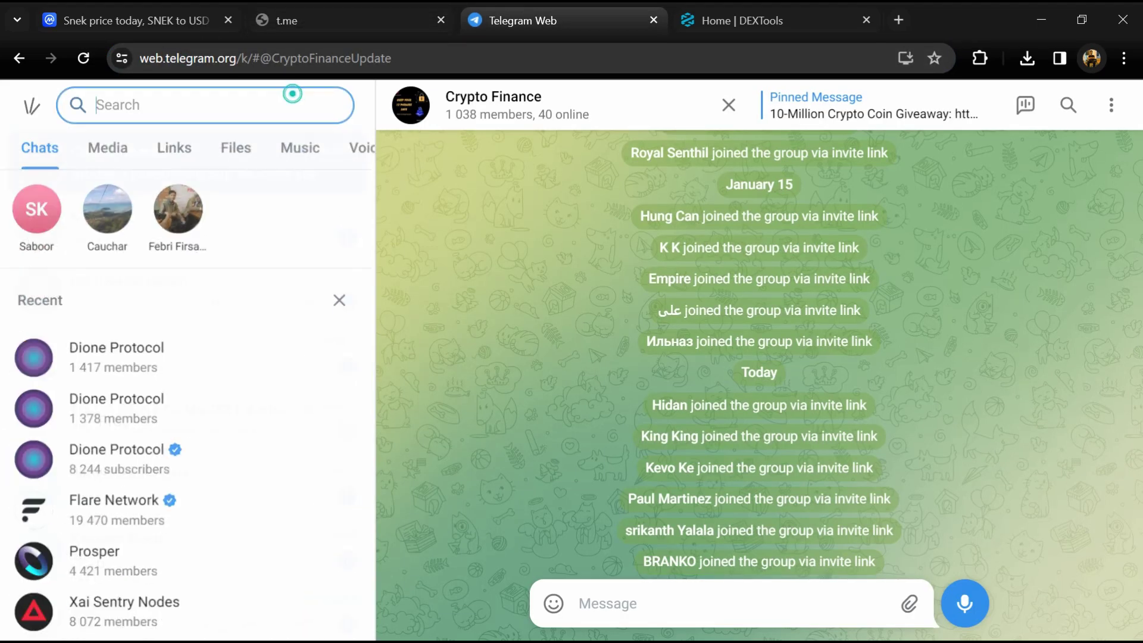
{"action": "type", "text": "snekcoinada"}
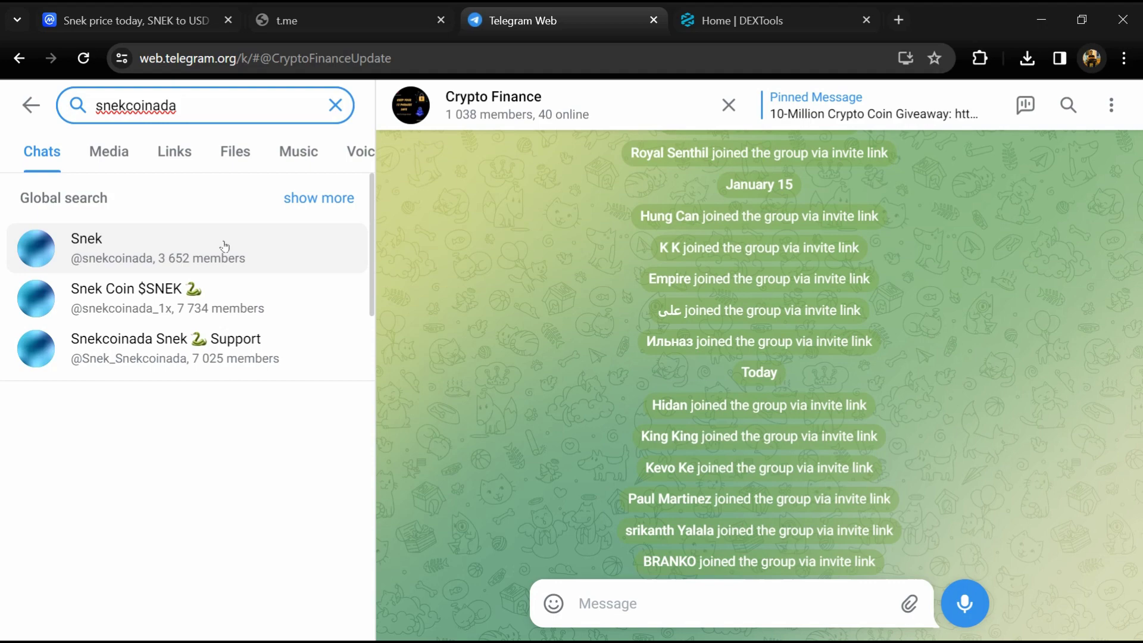
Step: Search the Snek group chat, viewing the 'this is scam' and airdrop messages
{"action": "left_click", "coordinate": [221, 243]}
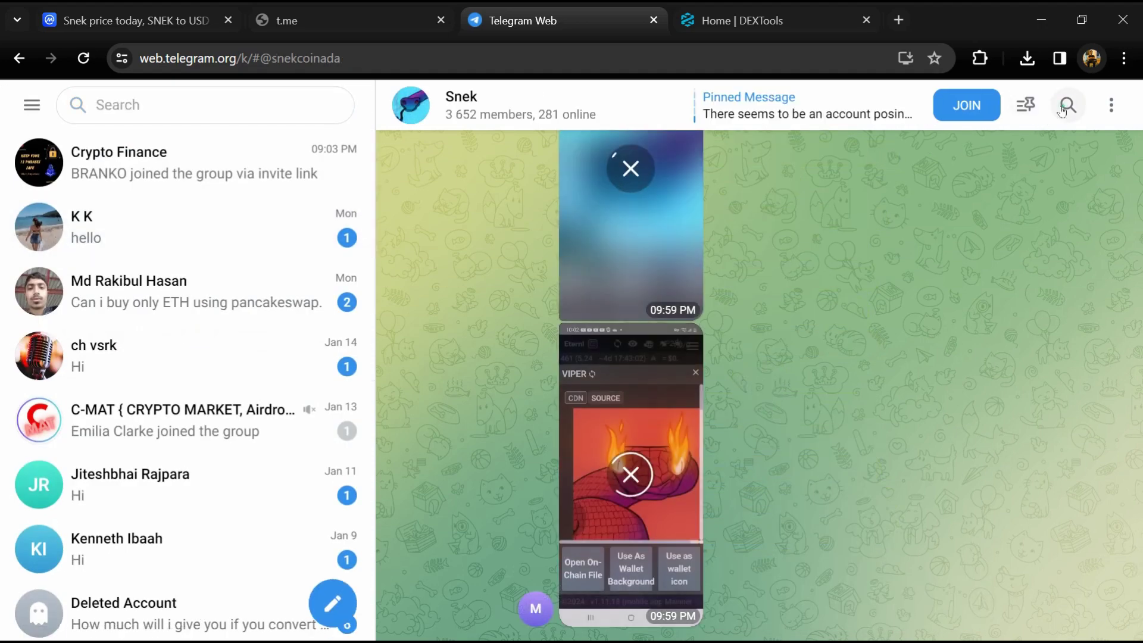
{"action": "left_click", "coordinate": [1068, 106]}
{"action": "type", "text": "scm"}
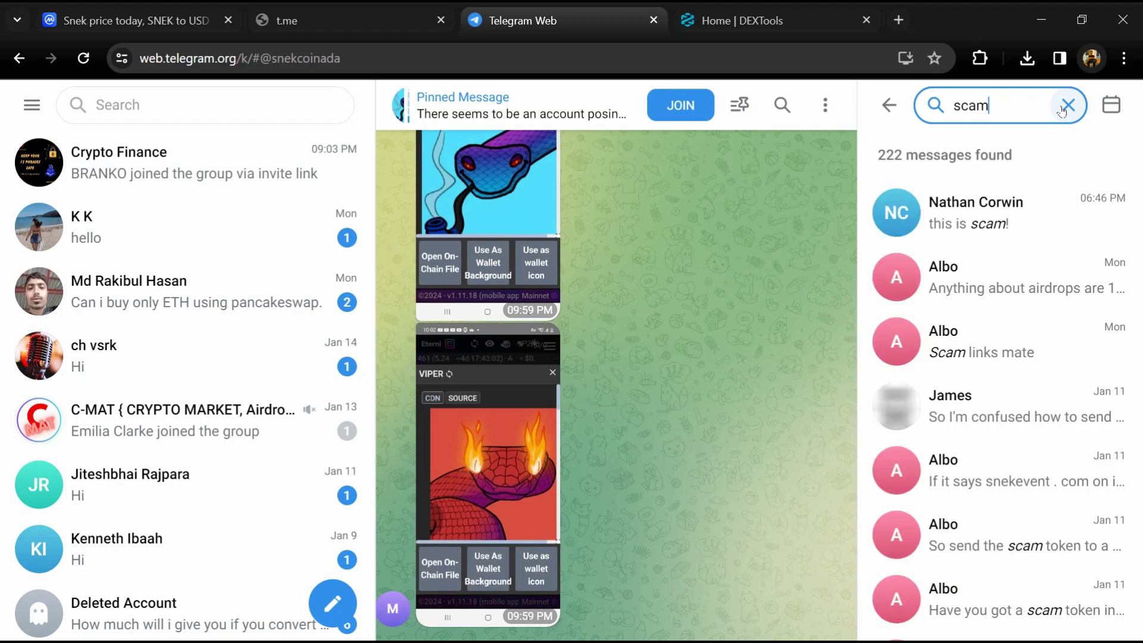
{"action": "left_click", "coordinate": [1000, 213]}
{"action": "left_click", "coordinate": [1000, 277]}
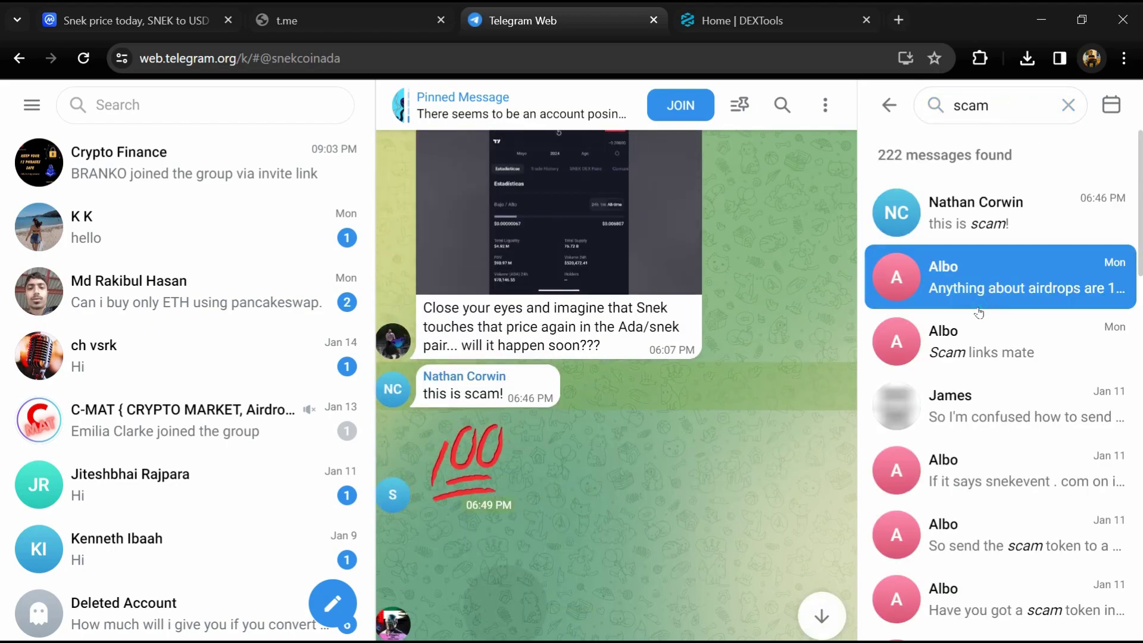
{"action": "scroll", "coordinate": [979, 313], "scroll_direction": "down", "scroll_amount": 1}
{"action": "scroll", "coordinate": [979, 312], "scroll_direction": "down", "scroll_amount": 2}
Step: Browse more 'scam' results, including the reply about received reward tokens
{"action": "left_click", "coordinate": [979, 313]}
{"action": "scroll", "coordinate": [980, 312], "scroll_direction": "down", "scroll_amount": 3}
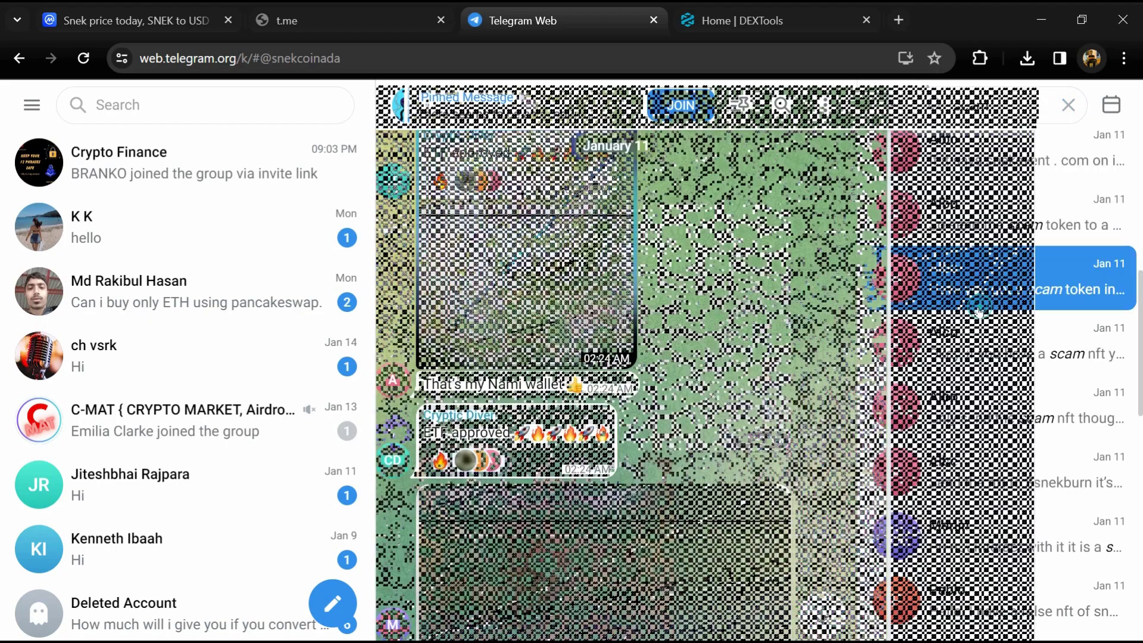
{"action": "left_click", "coordinate": [979, 312]}
{"action": "scroll", "coordinate": [980, 312], "scroll_direction": "down", "scroll_amount": 4}
{"action": "left_click", "coordinate": [973, 295]}
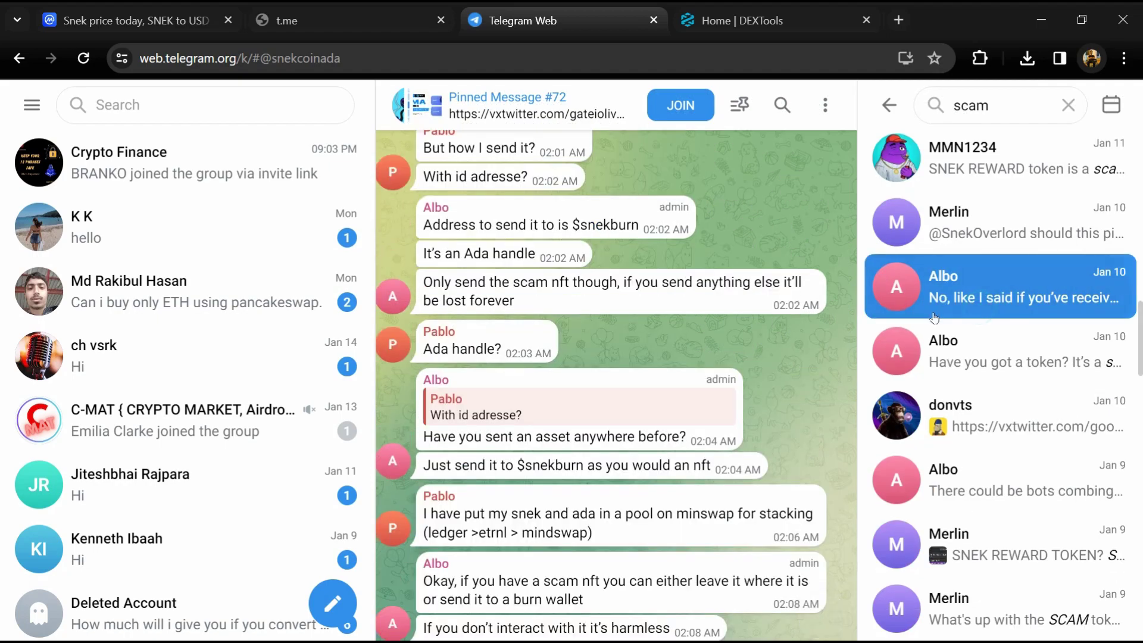
{"action": "scroll", "coordinate": [927, 323], "scroll_direction": "down", "scroll_amount": 3}
{"action": "left_click", "coordinate": [927, 295]}
{"action": "scroll", "coordinate": [926, 324], "scroll_direction": "down", "scroll_amount": 4}
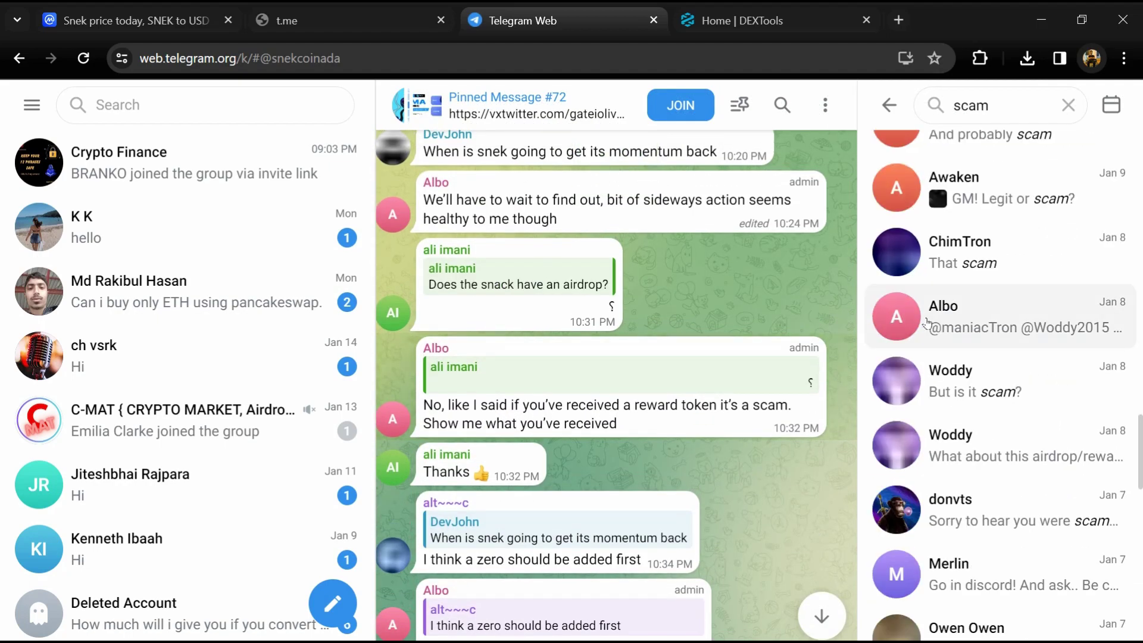
{"action": "left_click", "coordinate": [927, 317]}
{"action": "scroll", "coordinate": [927, 323], "scroll_direction": "down", "scroll_amount": 3}
Step: Return to the CoinMarketCap Snek page and show its Markets listing
{"action": "left_click", "coordinate": [927, 358]}
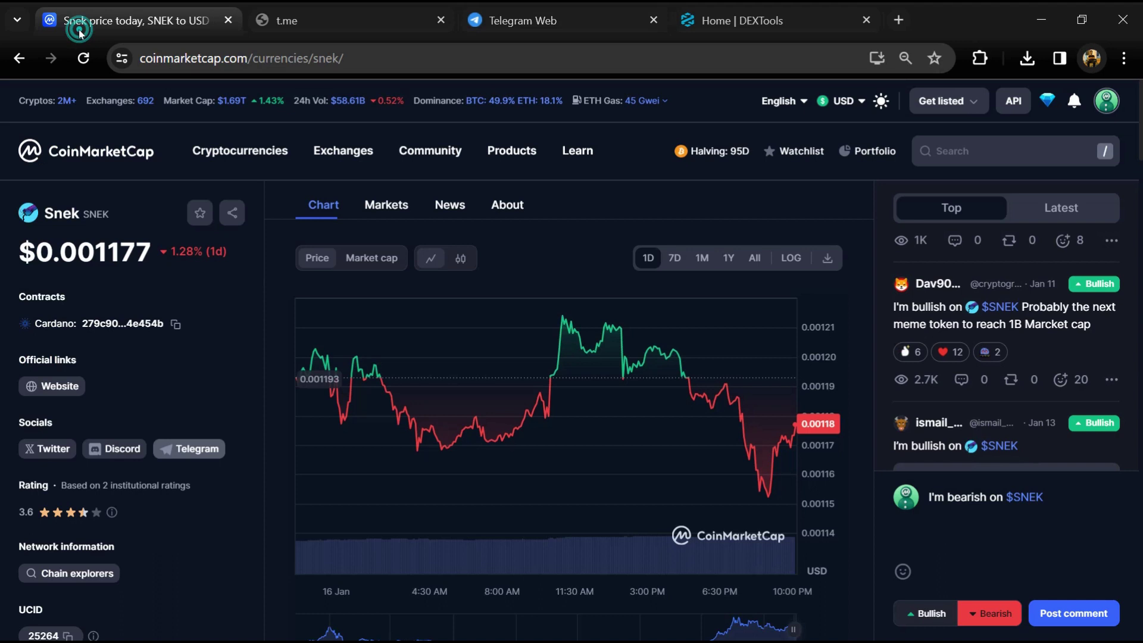
{"action": "left_click", "coordinate": [78, 30]}
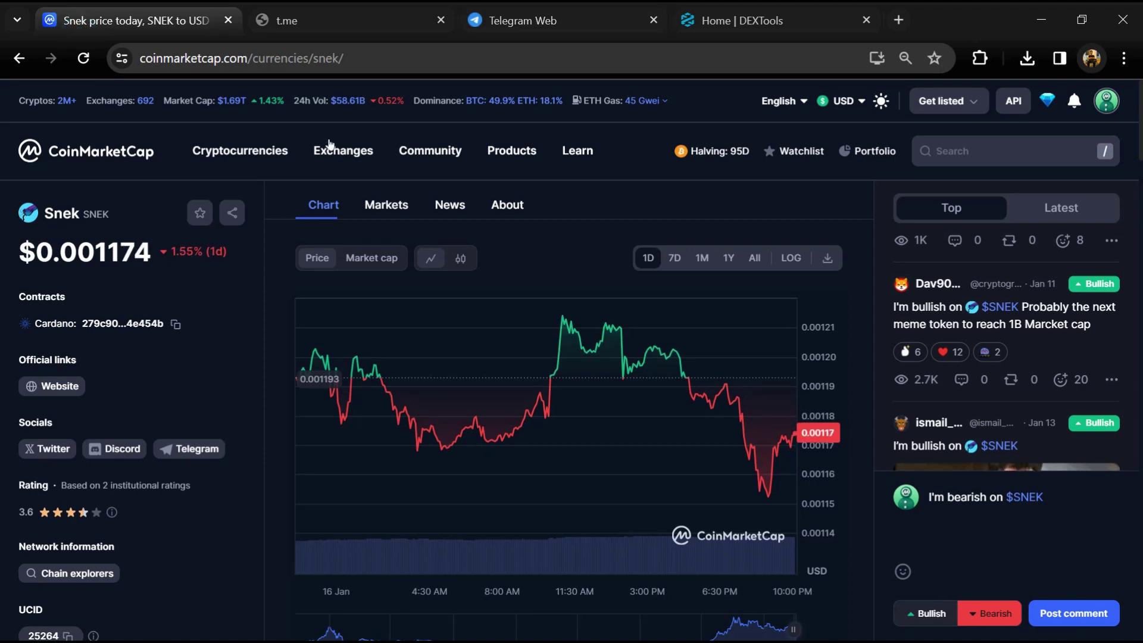
{"action": "left_click", "coordinate": [386, 205]}
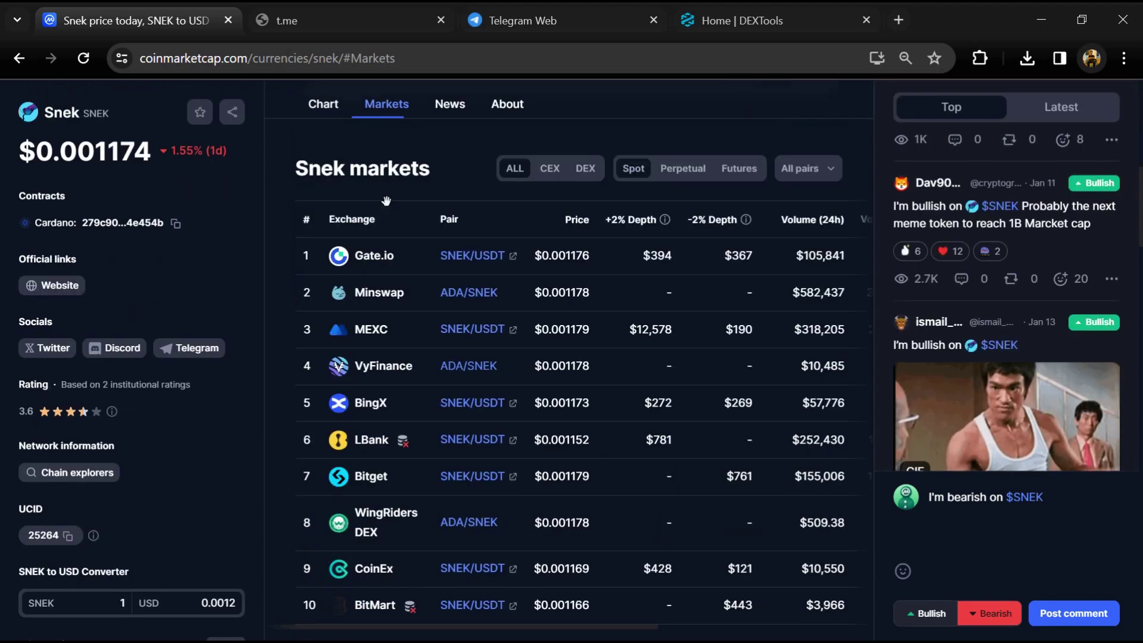
{"action": "scroll", "coordinate": [474, 259], "scroll_direction": "down", "scroll_amount": 1}
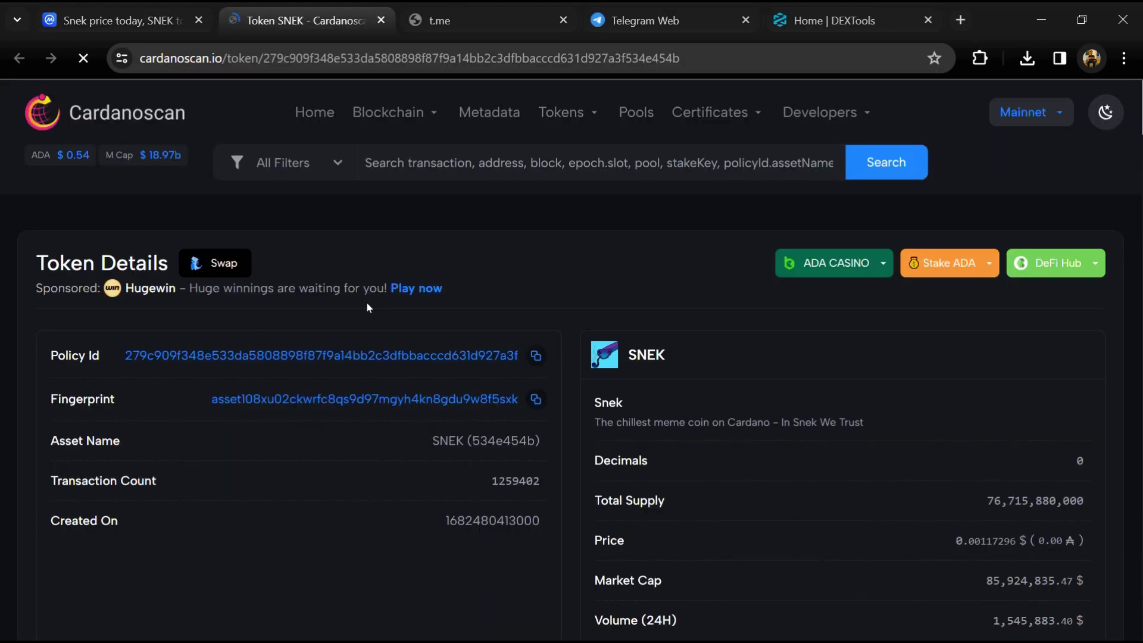
{"action": "scroll", "coordinate": [441, 332], "scroll_direction": "down", "scroll_amount": 6}
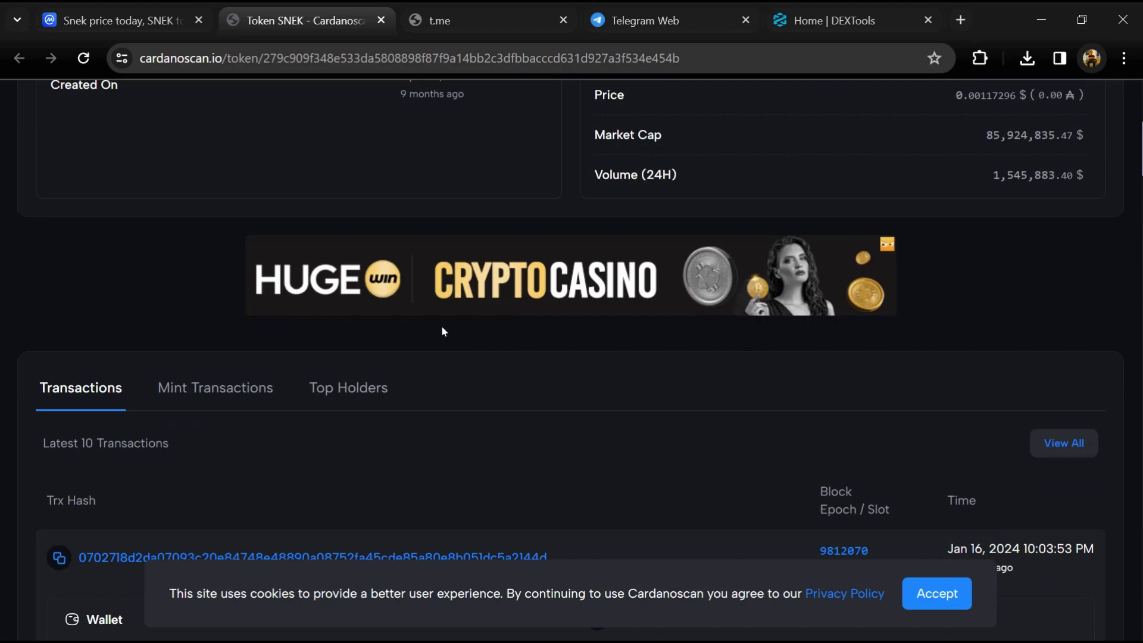
{"action": "scroll", "coordinate": [441, 331], "scroll_direction": "down", "scroll_amount": 2}
Step: Switch the Cardanoscan SNEK token page to its Top Holders tab
{"action": "left_click", "coordinate": [329, 303]}
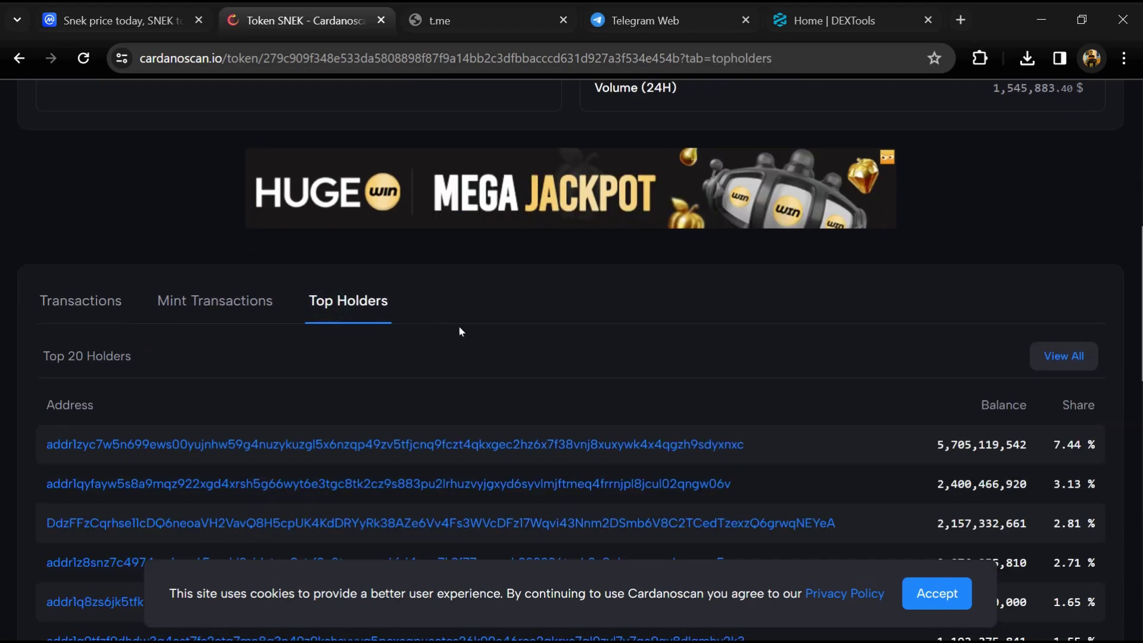
{"action": "scroll", "coordinate": [459, 326], "scroll_direction": "down", "scroll_amount": 2}
{"action": "scroll", "coordinate": [567, 376], "scroll_direction": "down", "scroll_amount": 3}
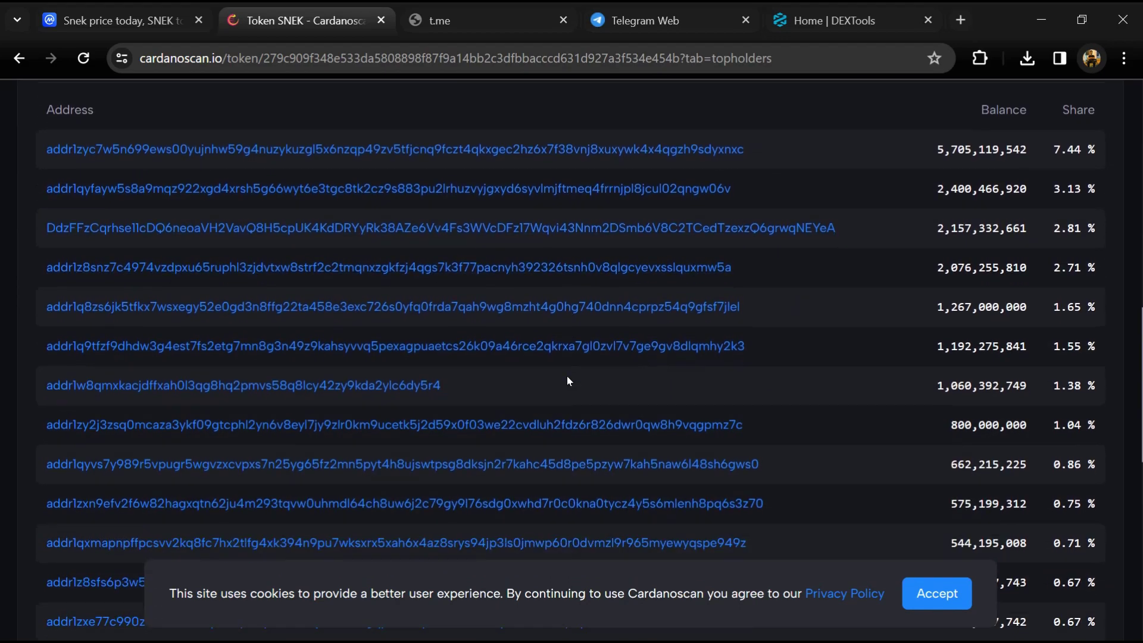
{"action": "scroll", "coordinate": [567, 376], "scroll_direction": "down", "scroll_amount": 3}
{"action": "scroll", "coordinate": [567, 376], "scroll_direction": "down", "scroll_amount": 3}
{"action": "scroll", "coordinate": [567, 376], "scroll_direction": "down", "scroll_amount": 3}
{"action": "scroll", "coordinate": [567, 376], "scroll_direction": "up", "scroll_amount": 4}
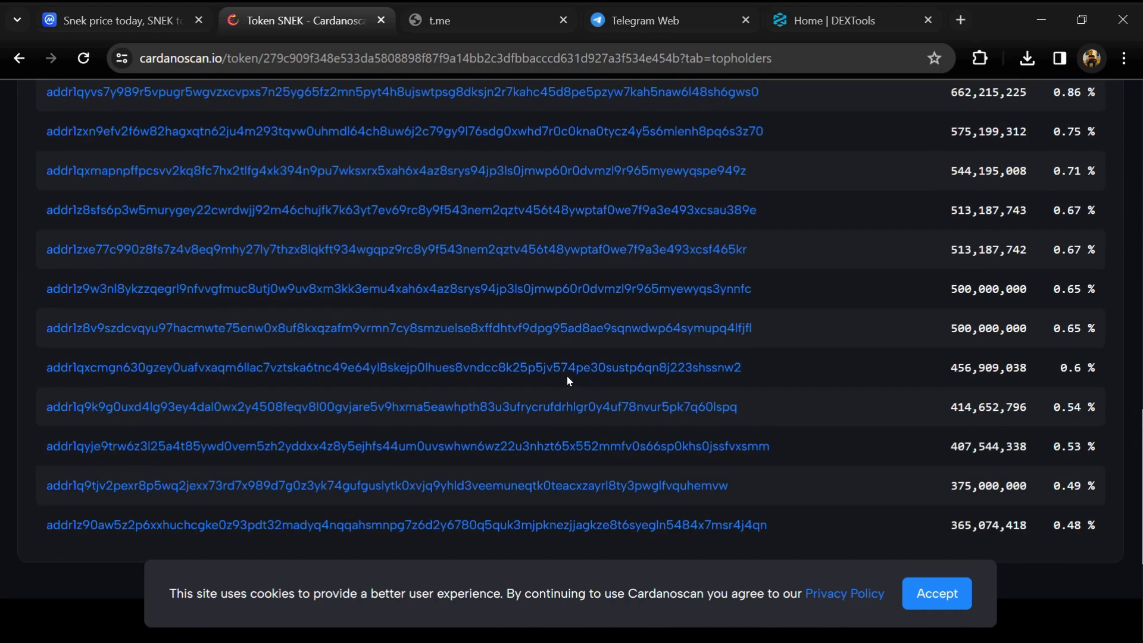
{"action": "scroll", "coordinate": [567, 376], "scroll_direction": "up", "scroll_amount": 4}
{"action": "scroll", "coordinate": [567, 376], "scroll_direction": "up", "scroll_amount": 3}
{"action": "scroll", "coordinate": [567, 376], "scroll_direction": "up", "scroll_amount": 3}
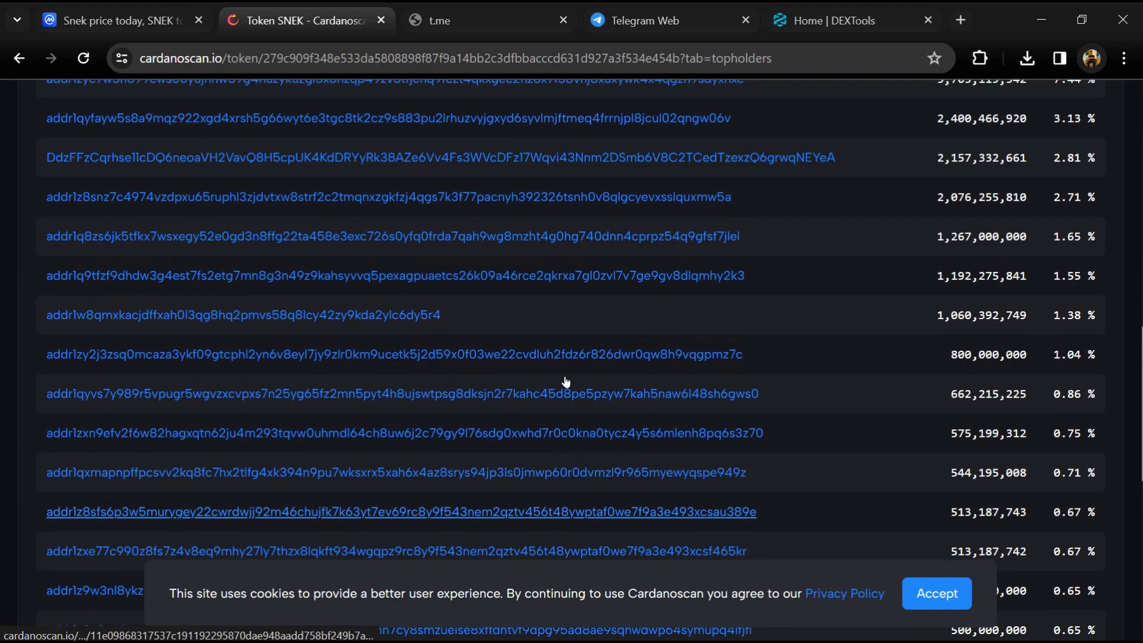
{"action": "scroll", "coordinate": [567, 376], "scroll_direction": "up", "scroll_amount": 2}
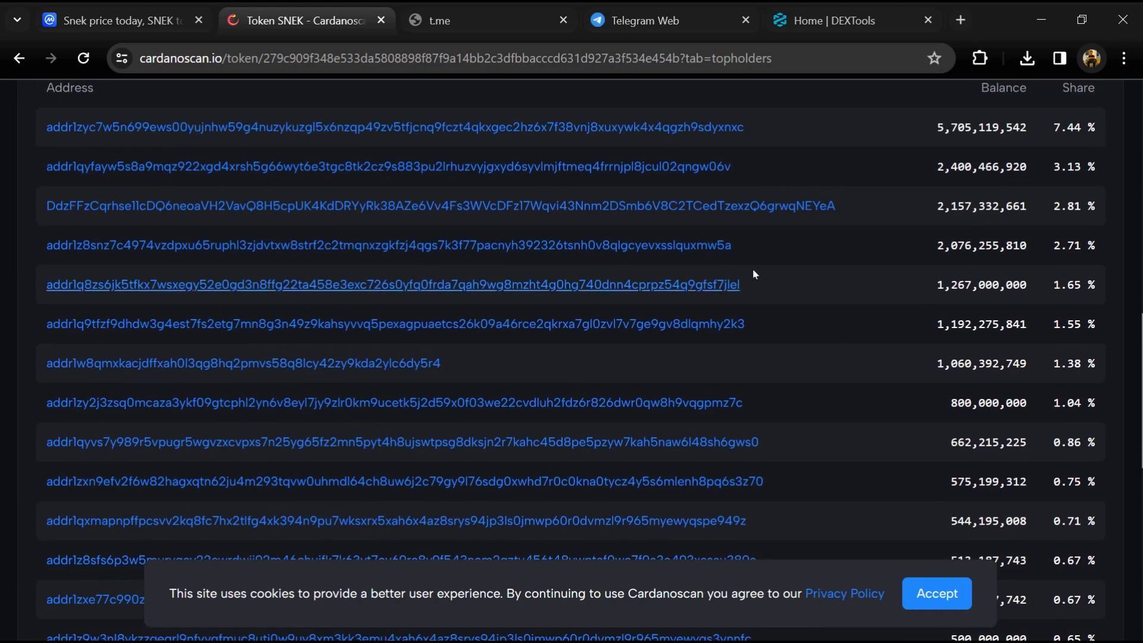